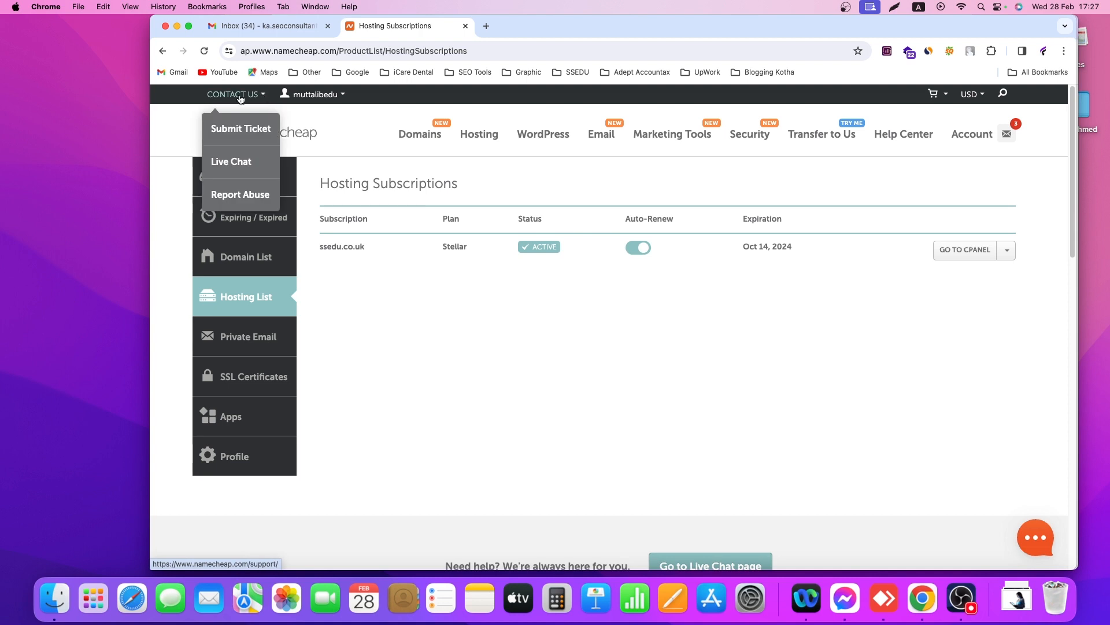
# Go from the Namecheap dashboard to the Hosting List and launch cPanel for ssedu.co.uk
pyautogui.click(251, 179)
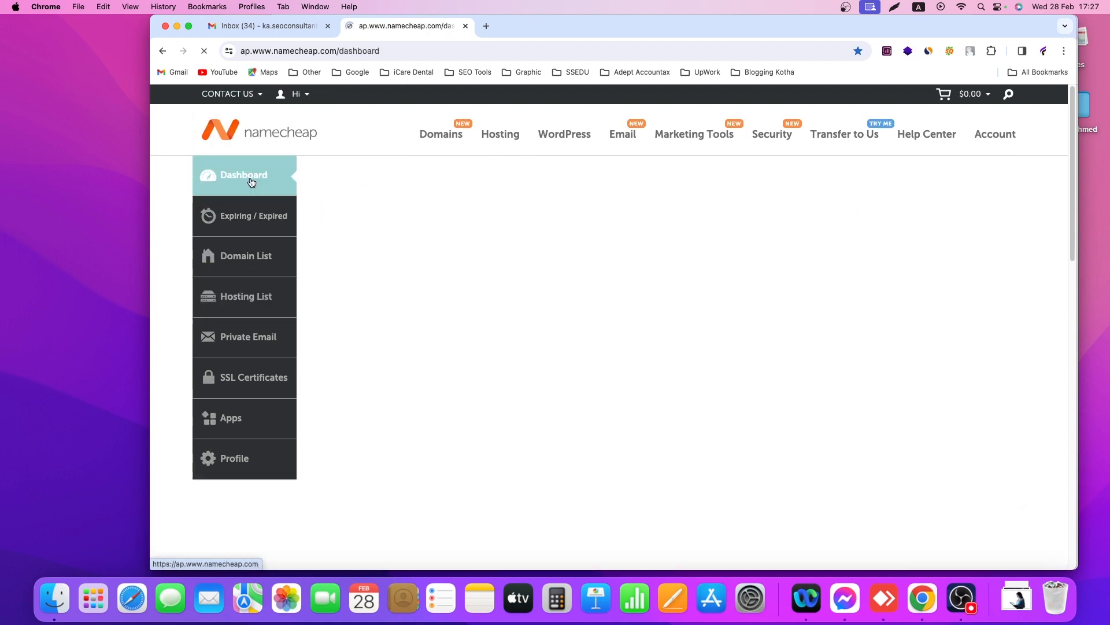
pyautogui.click(252, 303)
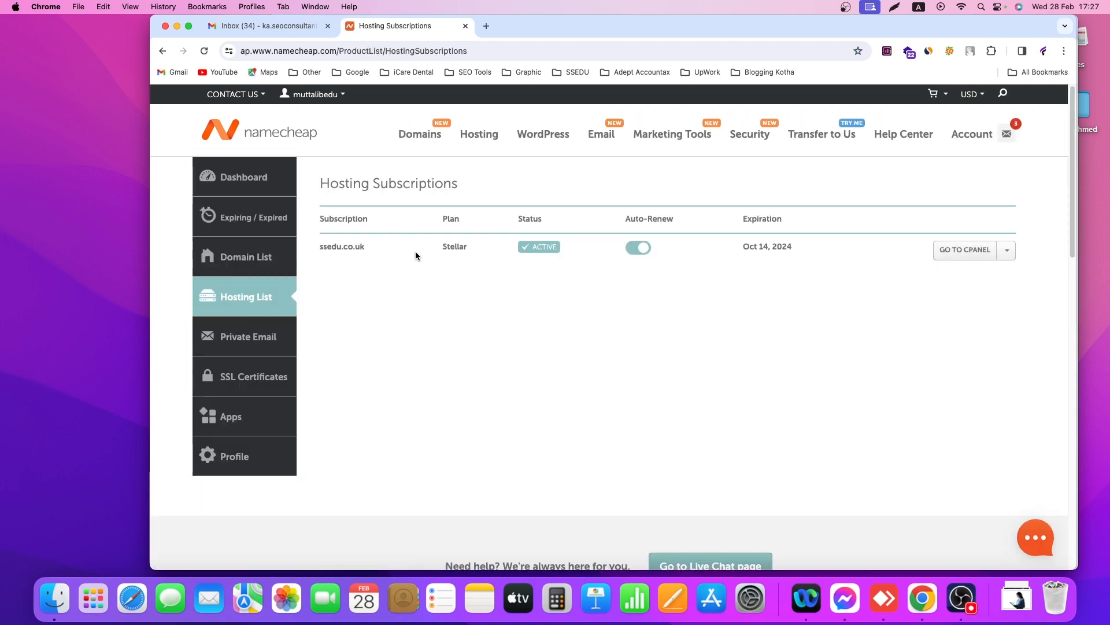
pyautogui.click(970, 252)
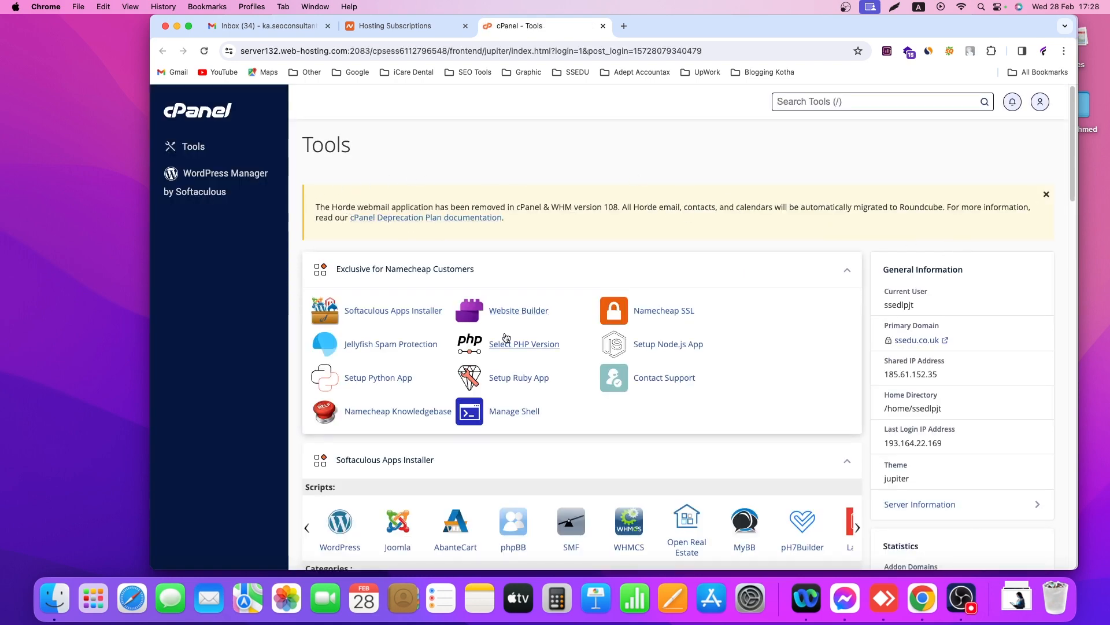
# Scroll to the Email section of the cPanel Tools page and open Email Accounts
pyautogui.scroll(-6, 501, 340)
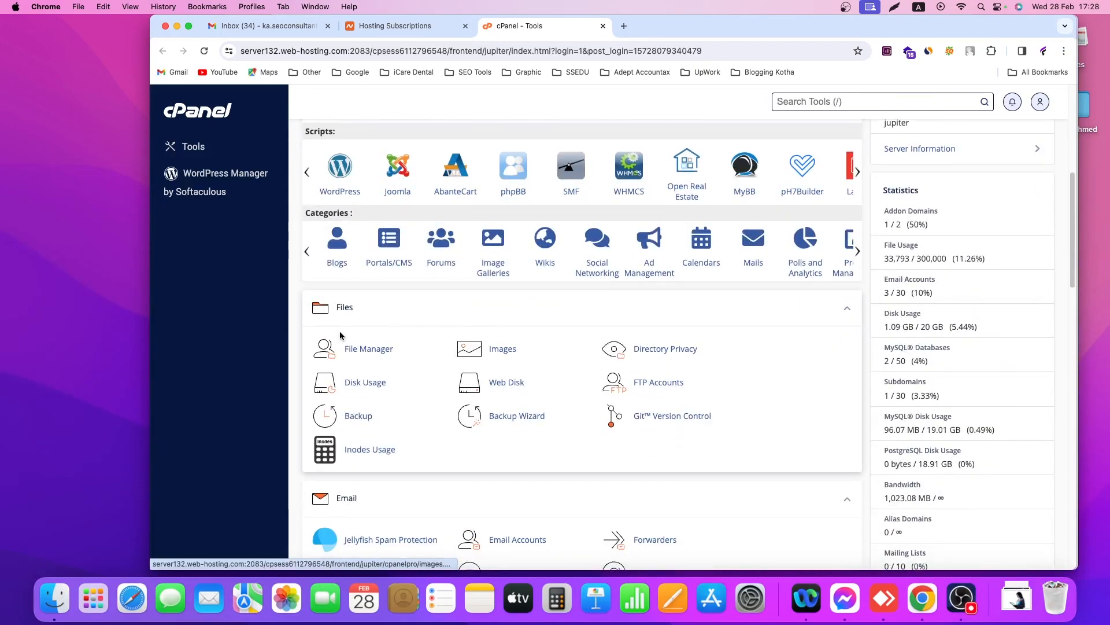
pyautogui.scroll(-3, 333, 415)
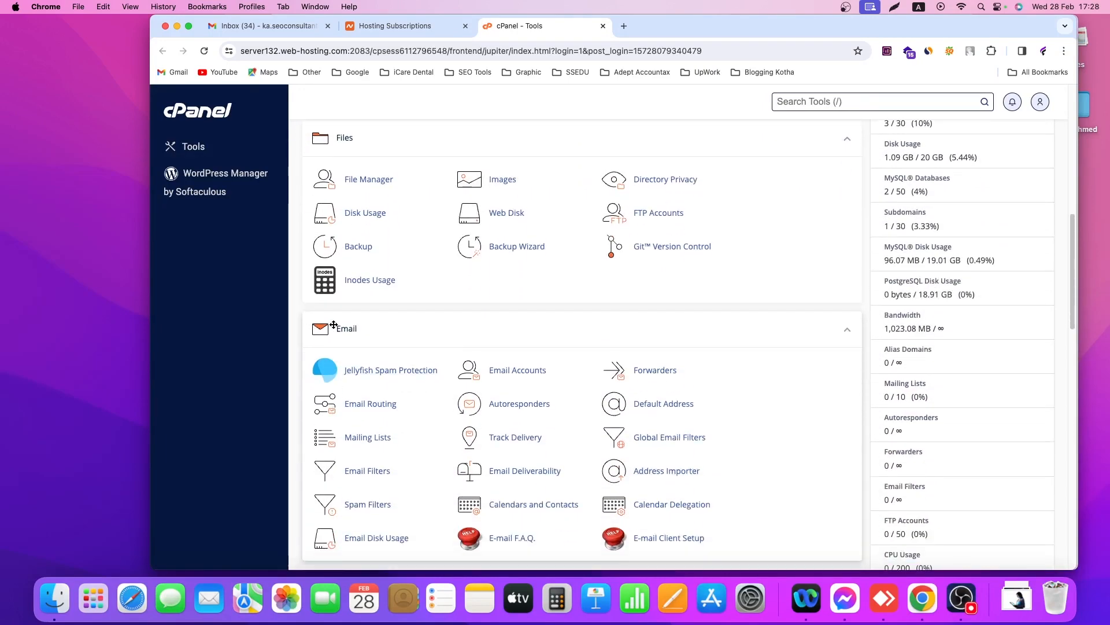
pyautogui.click(520, 378)
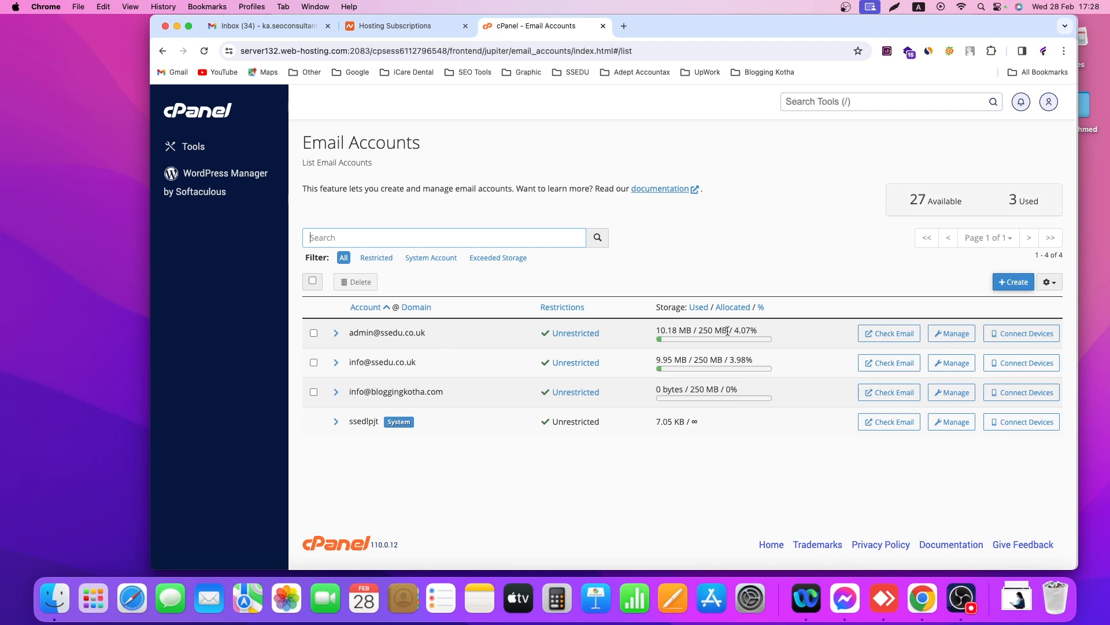
pyautogui.click(1011, 284)
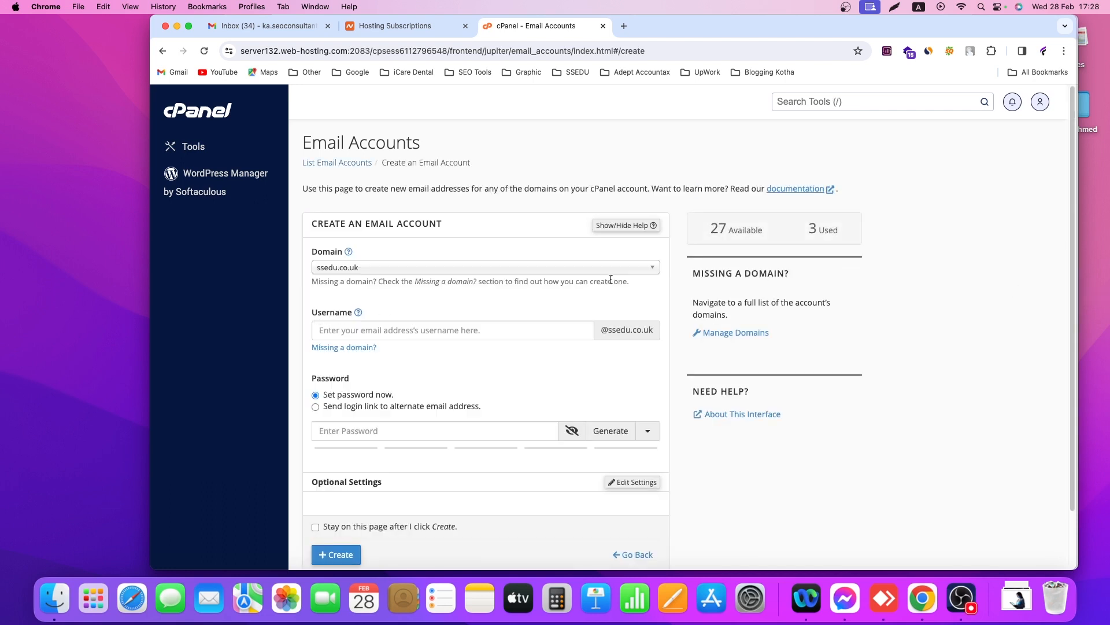
pyautogui.click(385, 271)
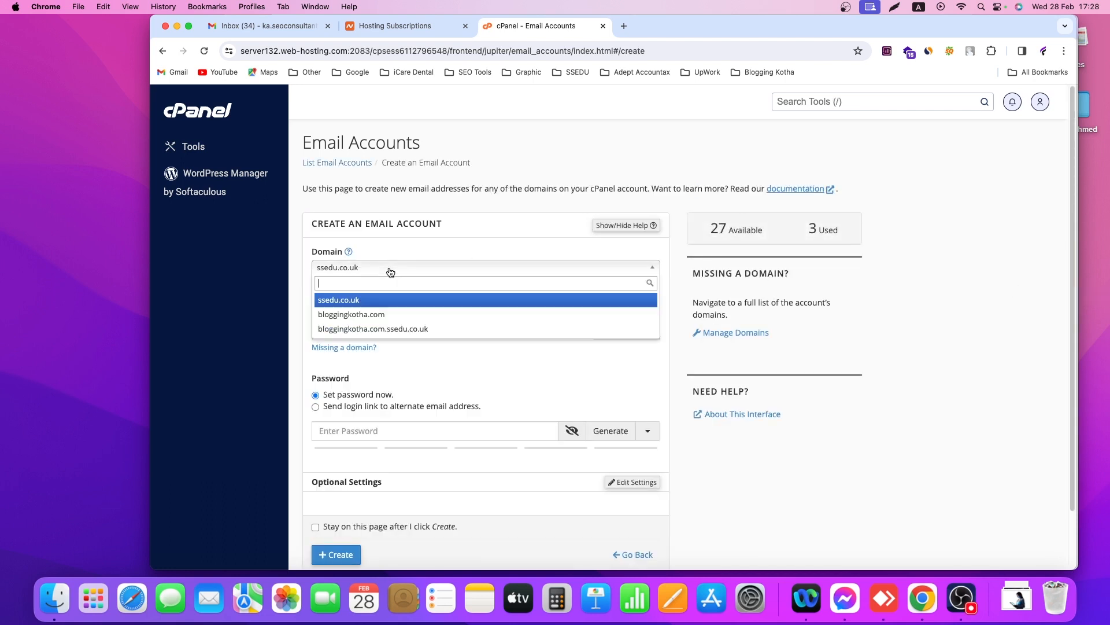
pyautogui.click(376, 314)
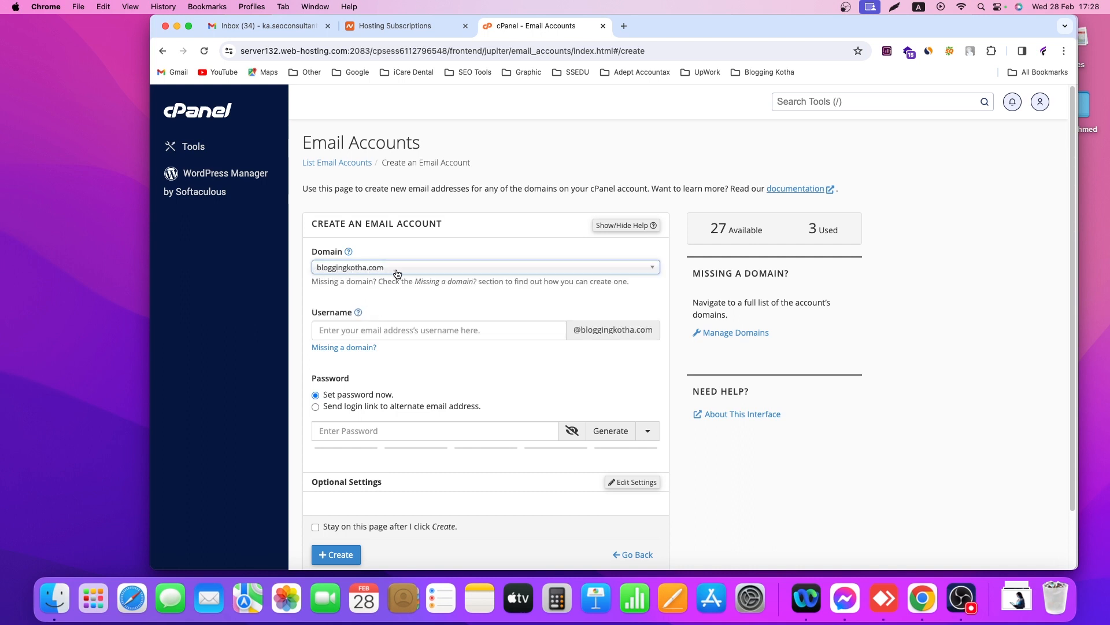
pyautogui.click(352, 327)
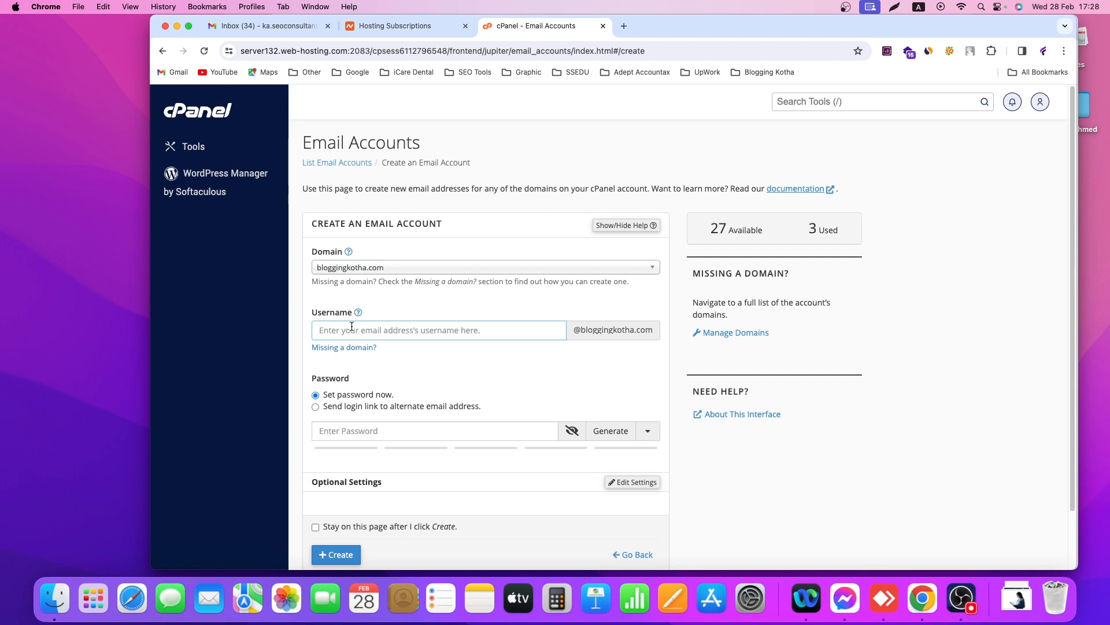
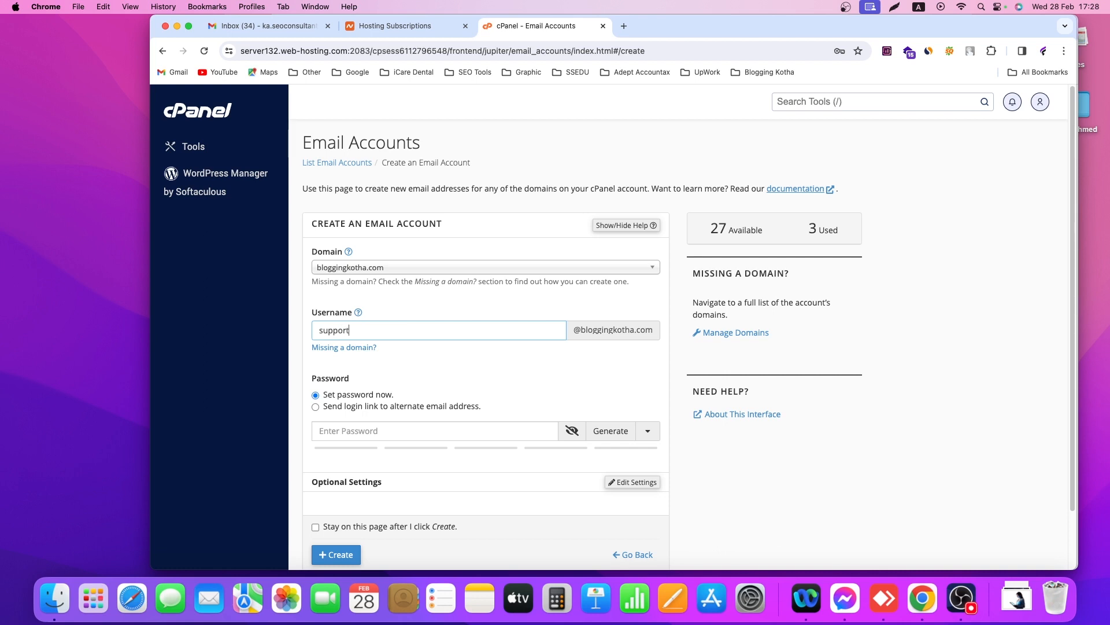
# Give the support account a strong password and create it
pyautogui.click(360, 429)
pyautogui.write('•')
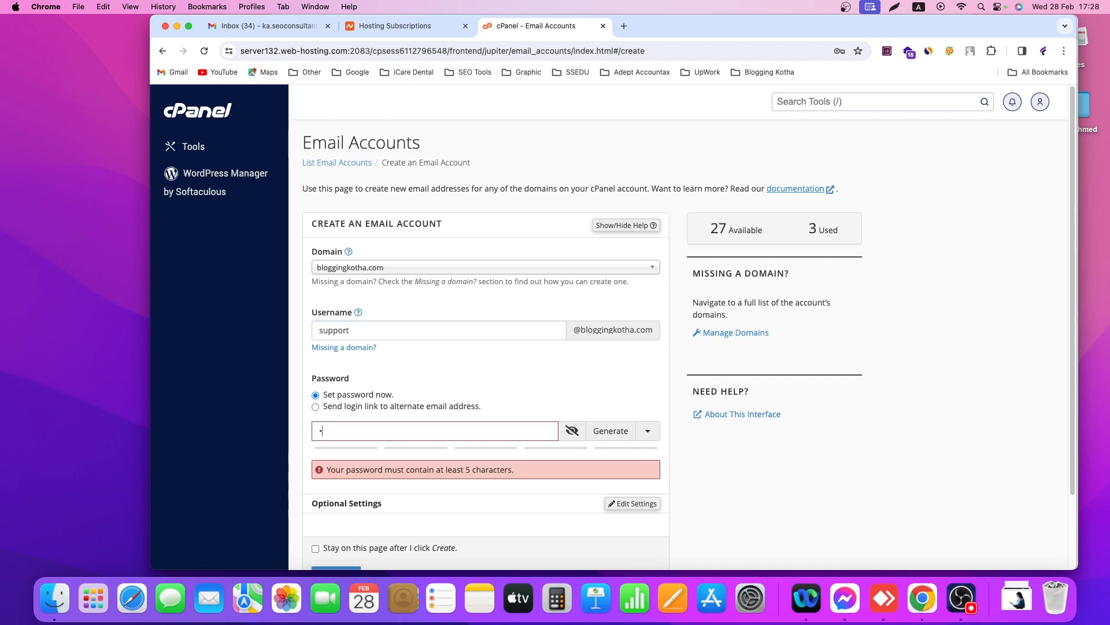
pyautogui.write('••••••••')
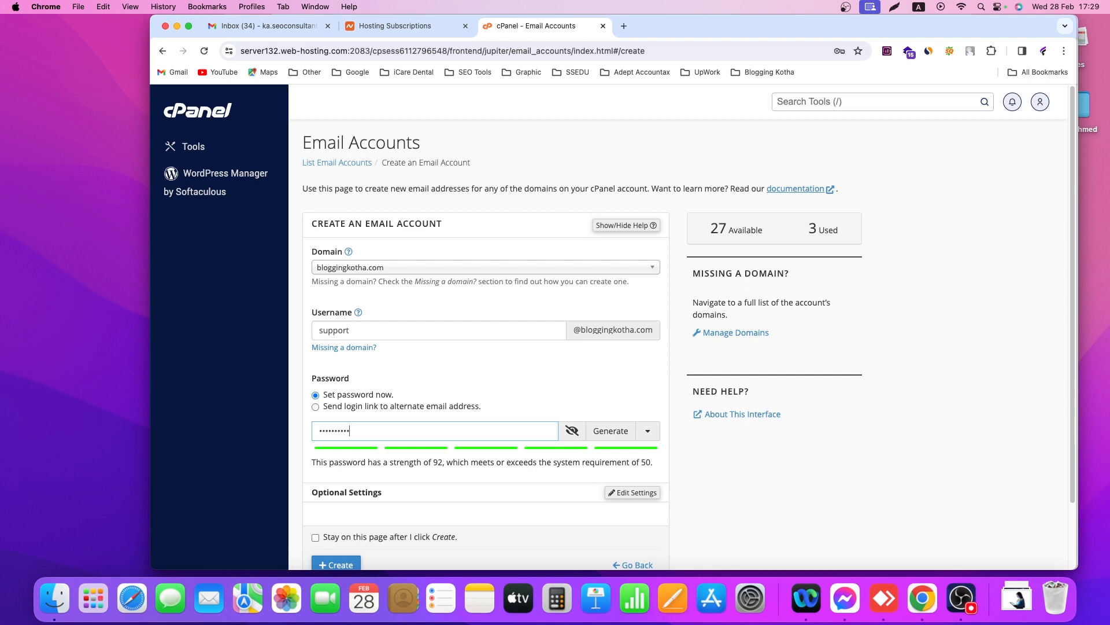
pyautogui.write('••')
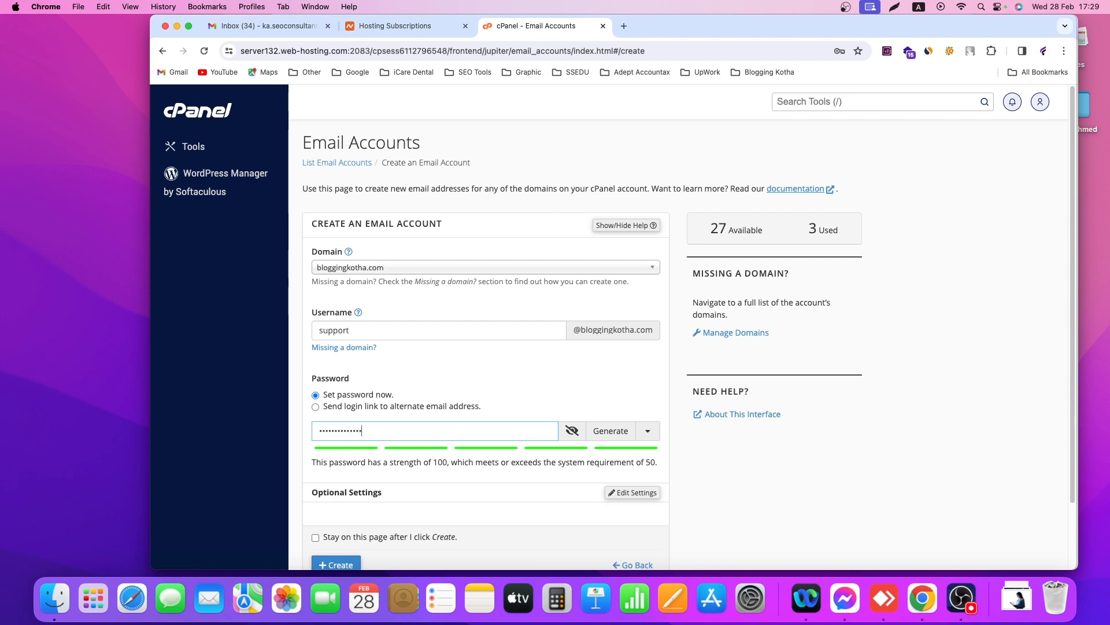
pyautogui.press('Tab')
pyautogui.scroll(-3, 428, 440)
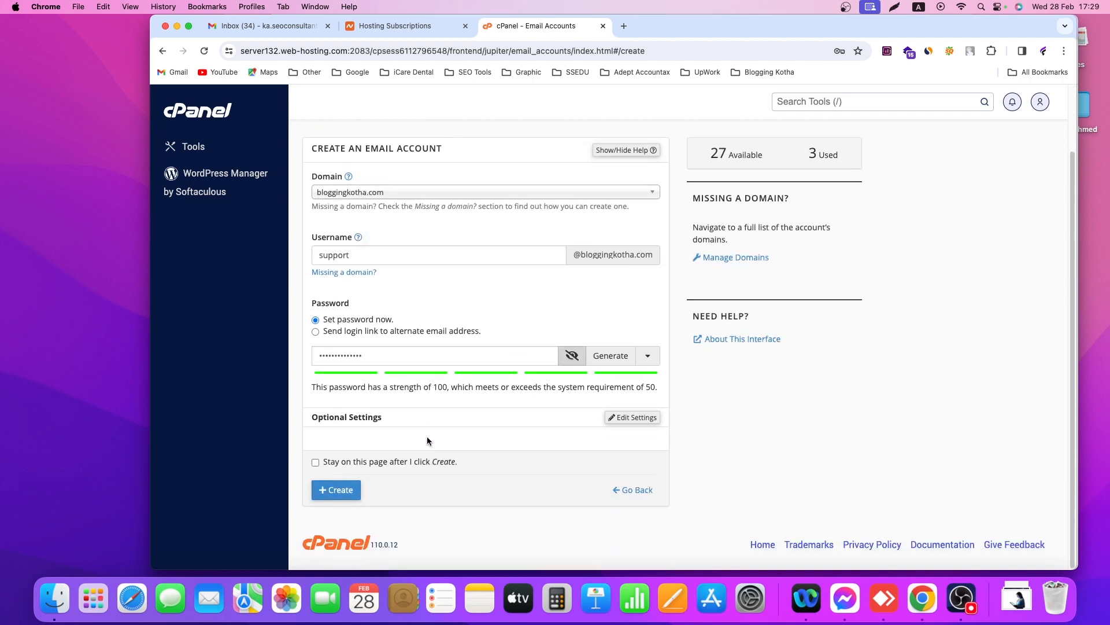
pyautogui.click(340, 496)
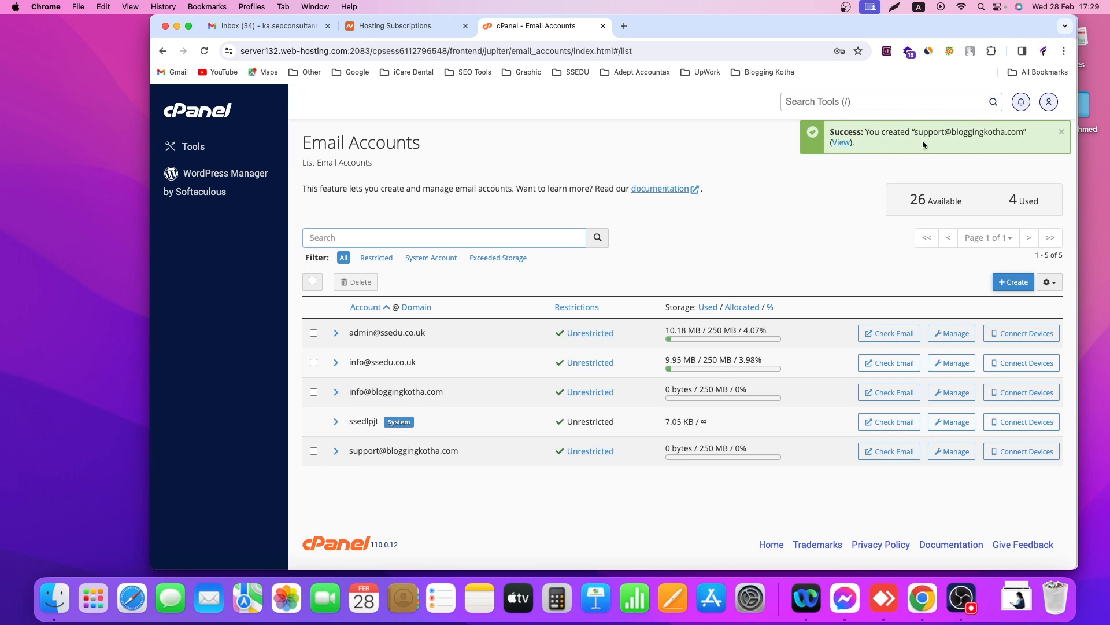
# Open webmail for the new support mailbox from its Email Accounts row
pyautogui.click(890, 453)
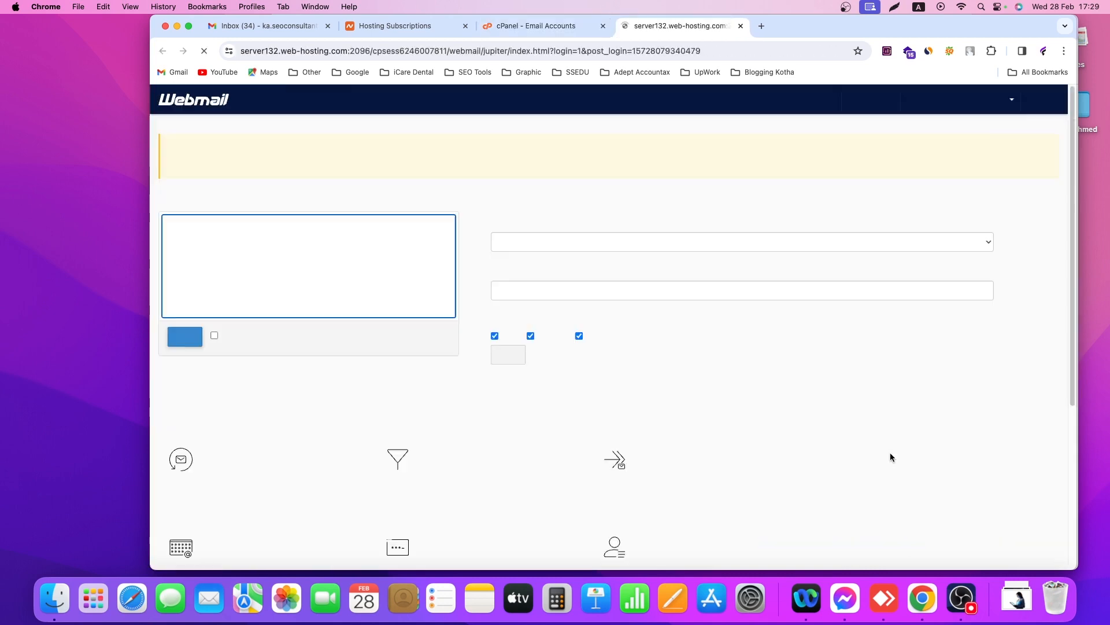
# Open Roundcube, browse Drafts, Sent, Spam, Deleted Items and Archive, then start a new message
pyautogui.click(185, 347)
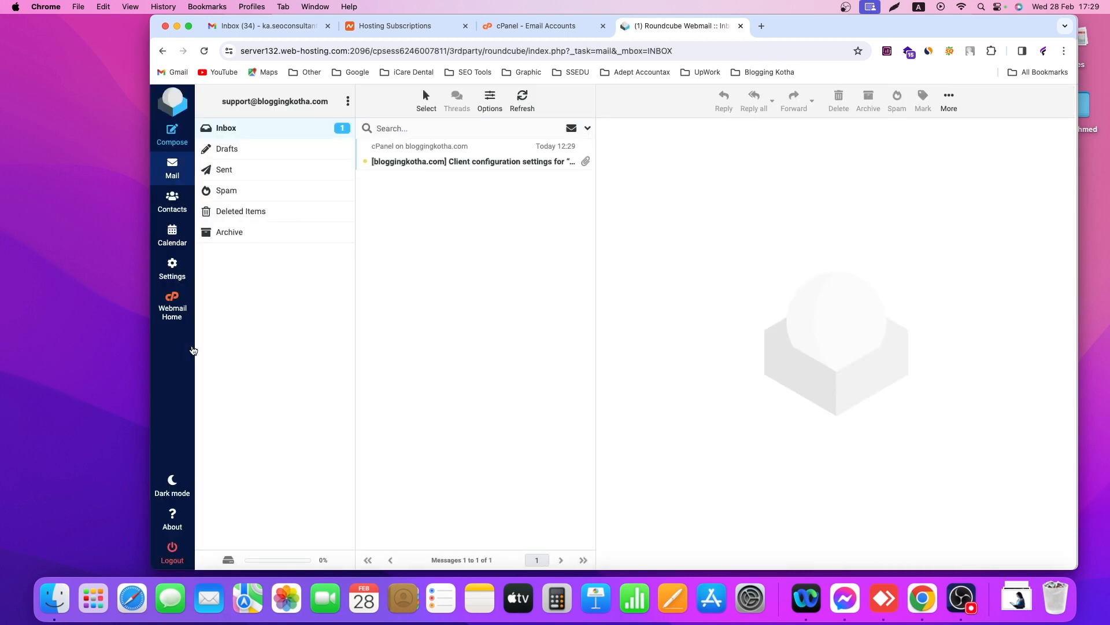
pyautogui.click(244, 129)
pyautogui.click(236, 150)
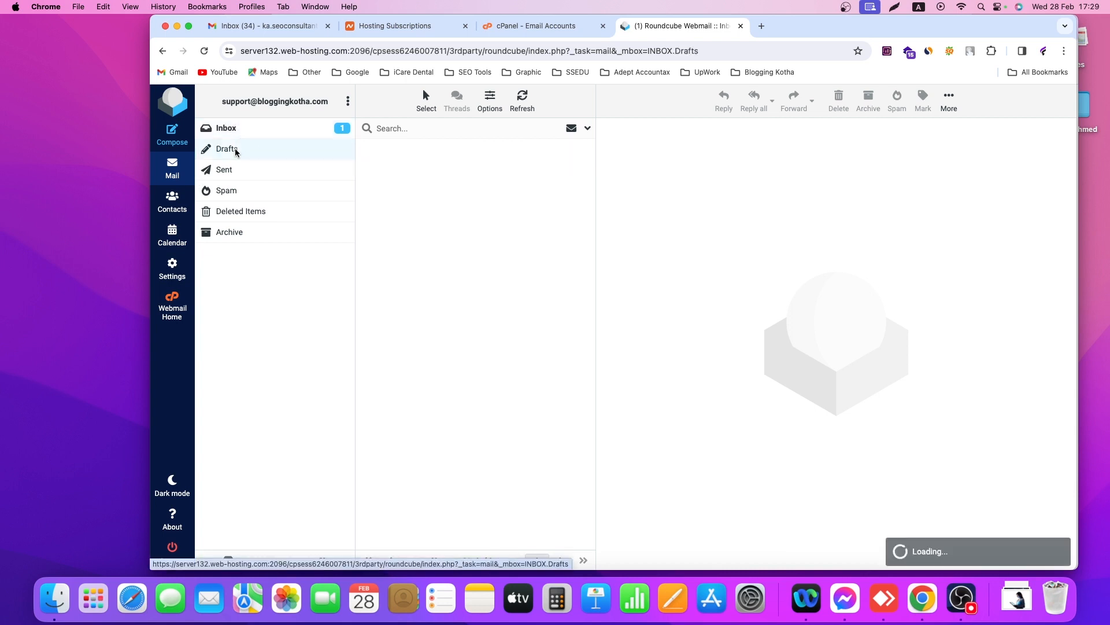
pyautogui.click(234, 173)
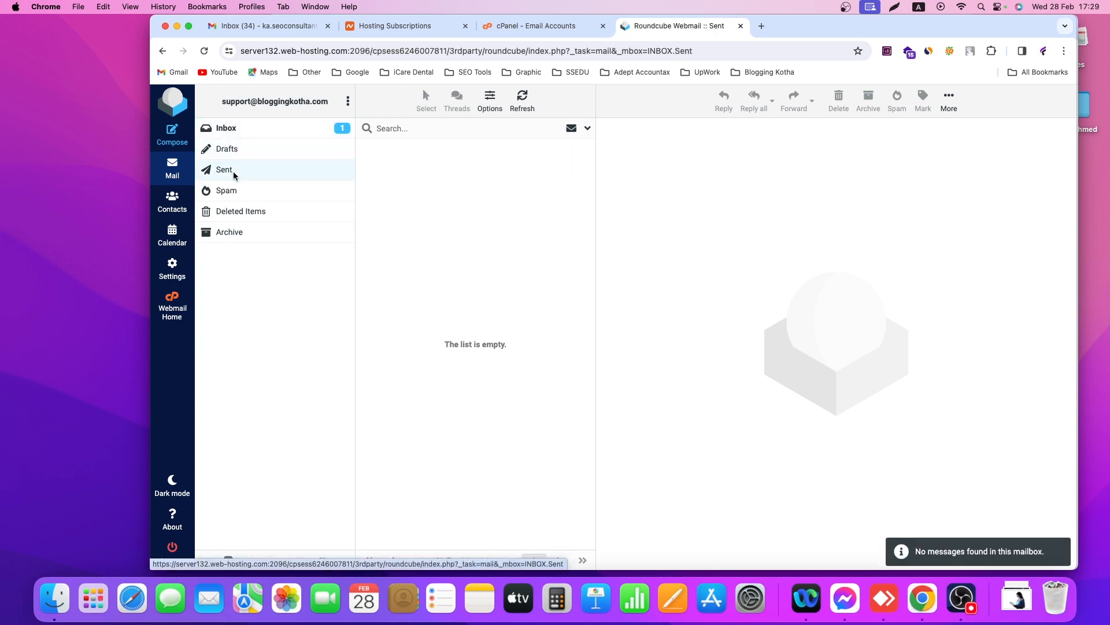
pyautogui.click(234, 191)
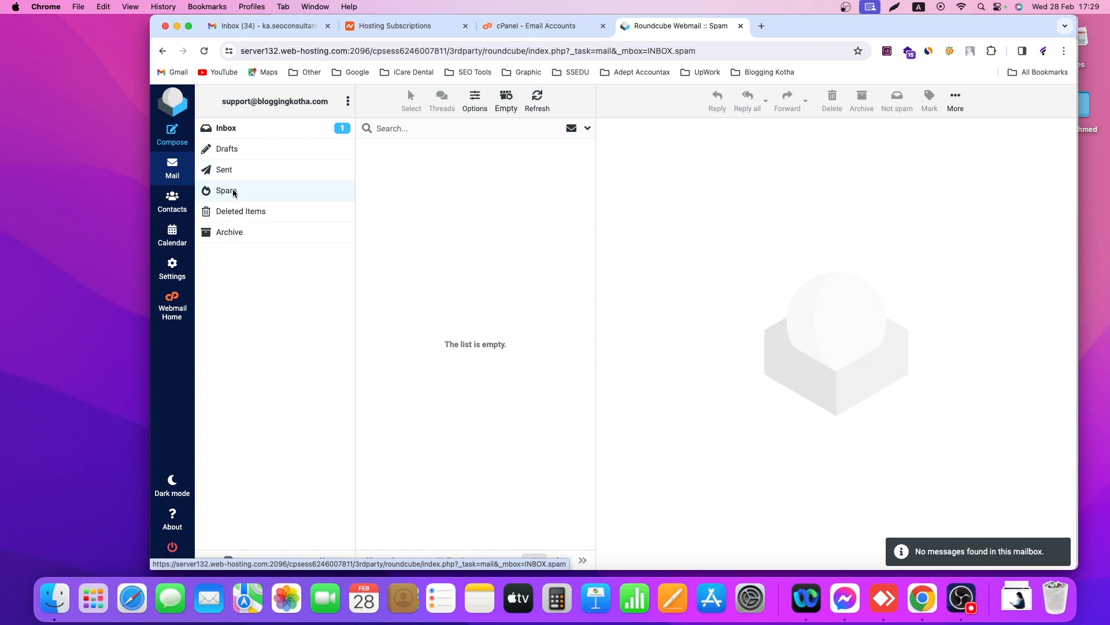
pyautogui.click(237, 215)
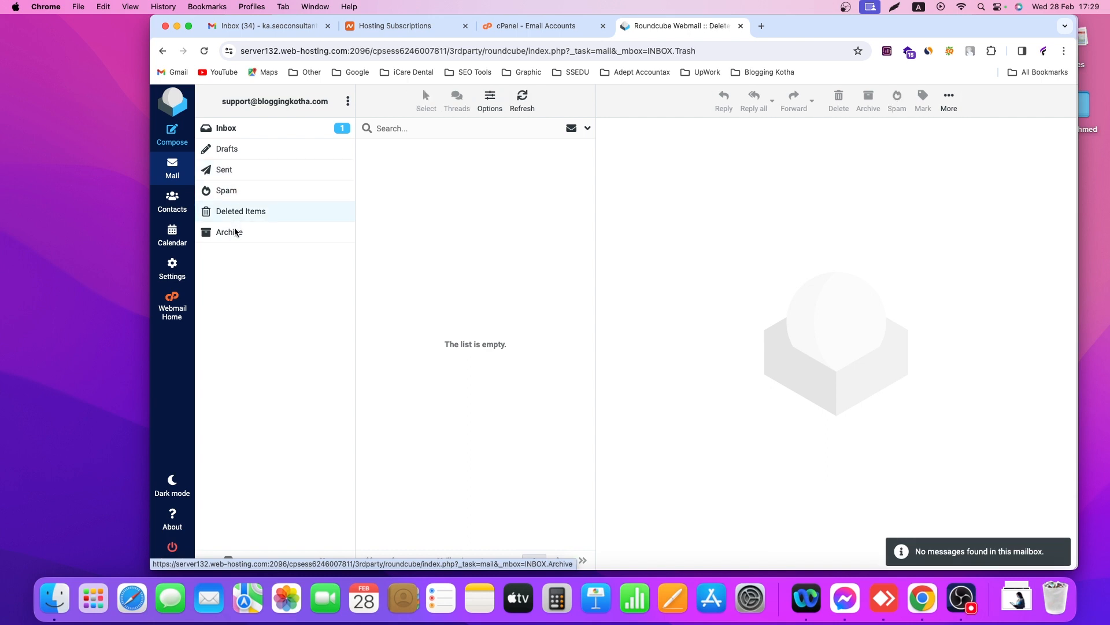
pyautogui.click(235, 231)
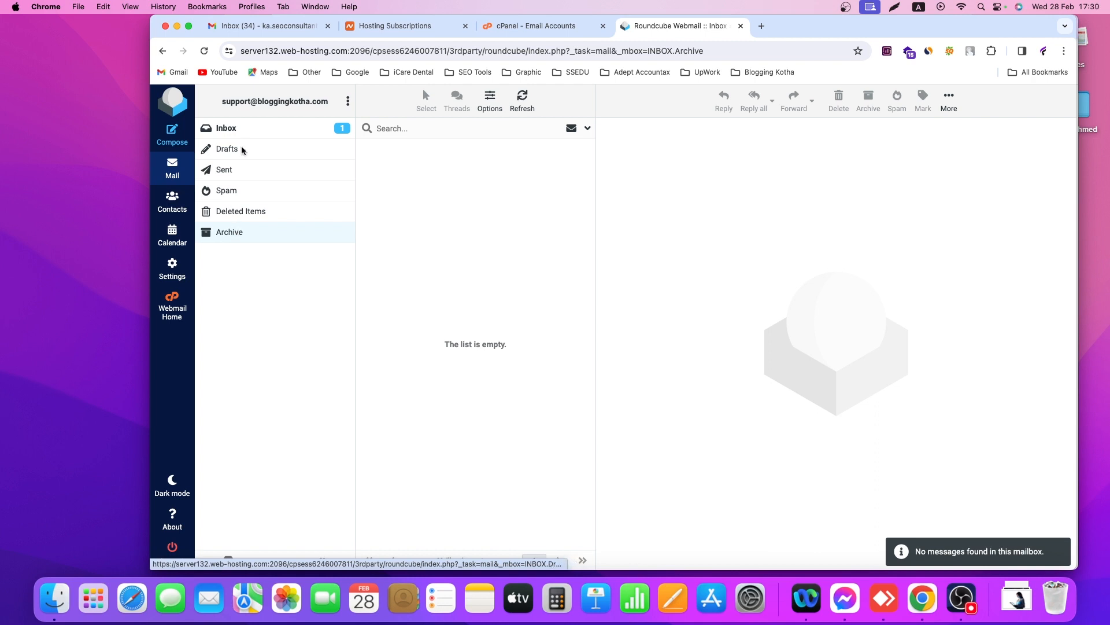
pyautogui.click(245, 128)
pyautogui.click(173, 135)
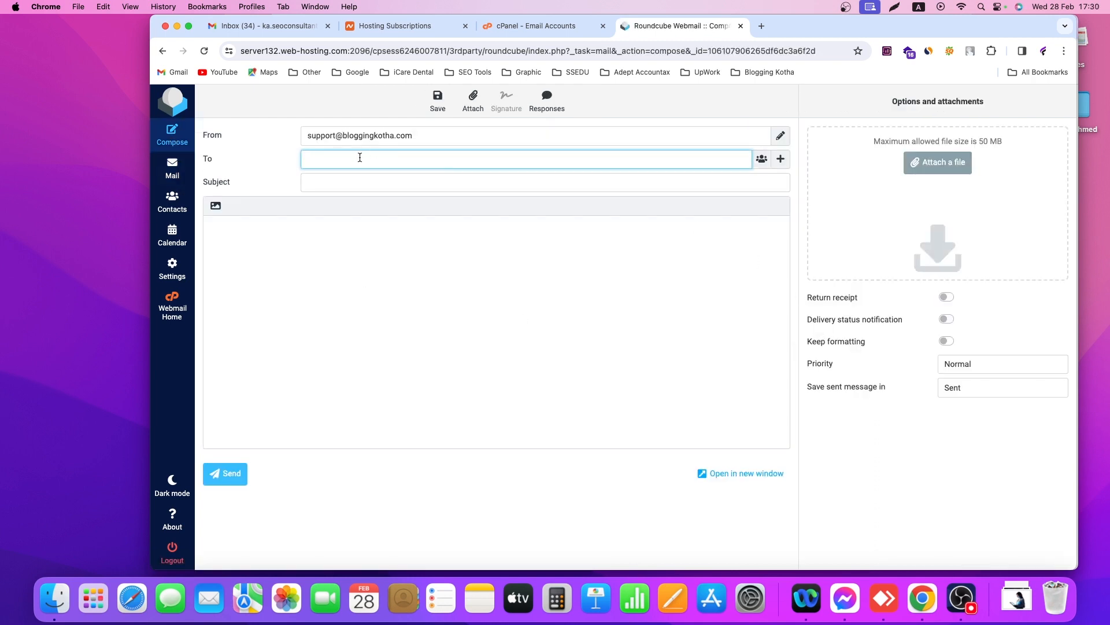
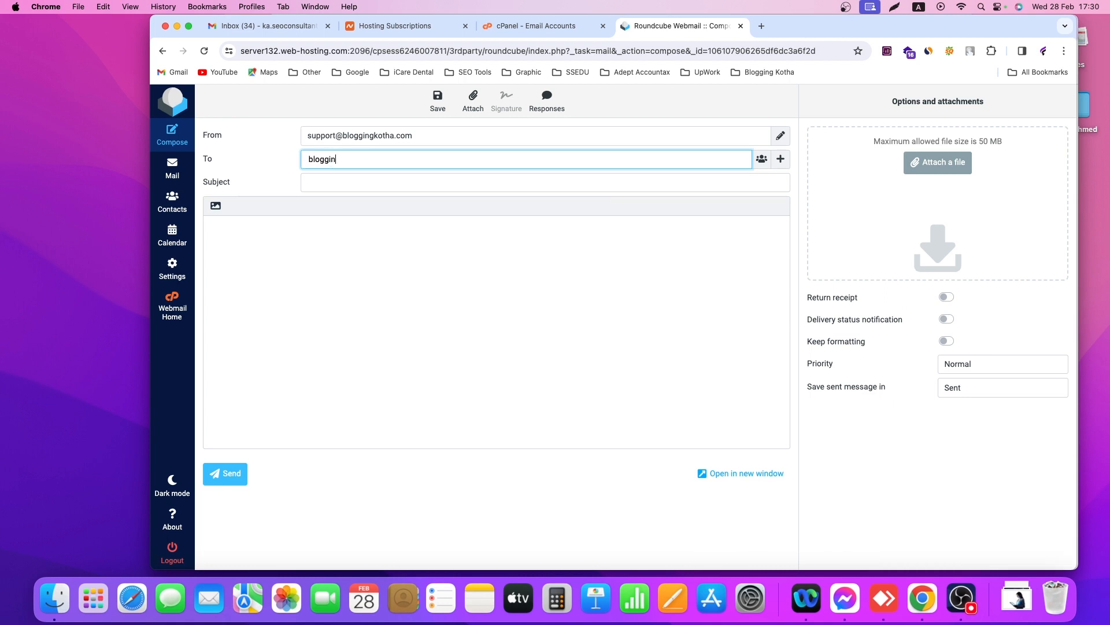
# Address the new message to the blog's Gmail address with subject Test
pyautogui.press('Tab')
pyautogui.click(347, 181)
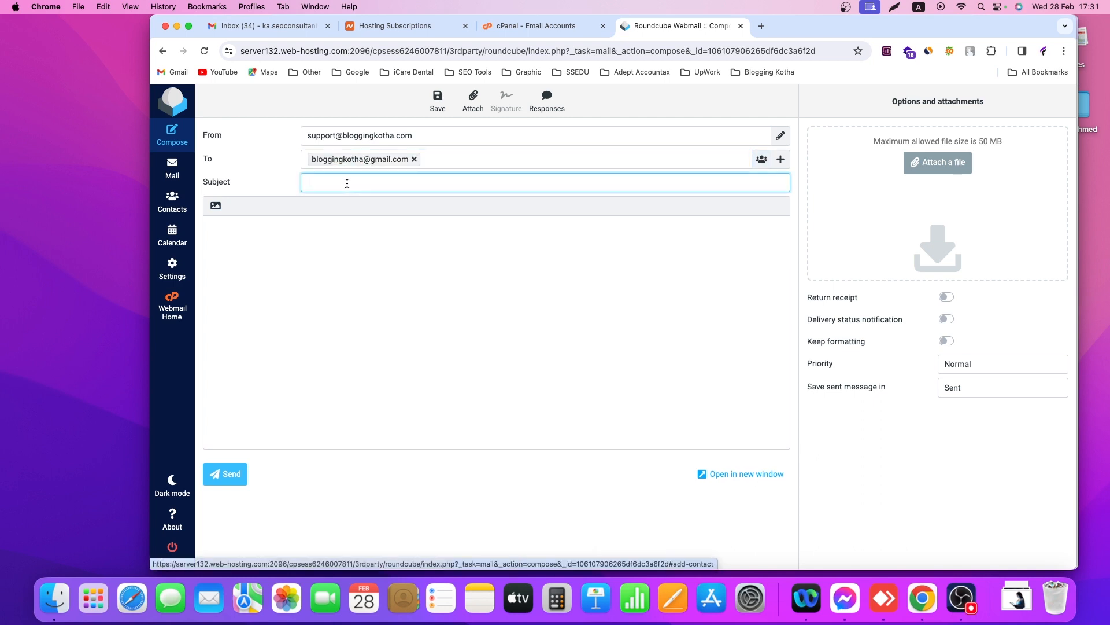
pyautogui.write('Test')
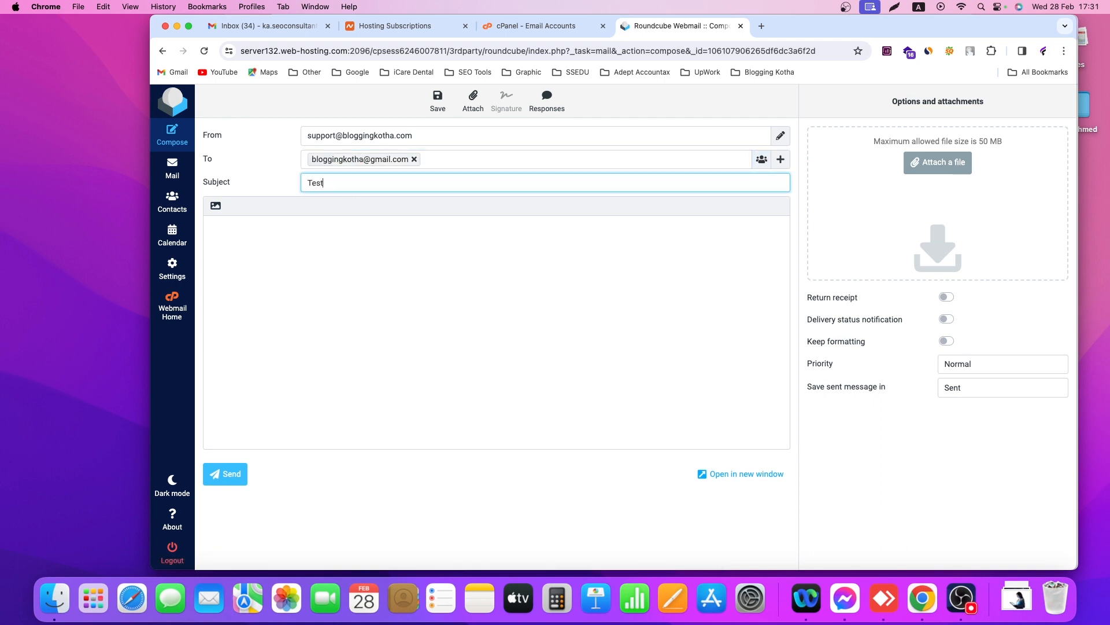
pyautogui.press('Tab')
# Write the body 'Hi, hhhhhh', send the email, and check the Sent folder
pyautogui.write('H')
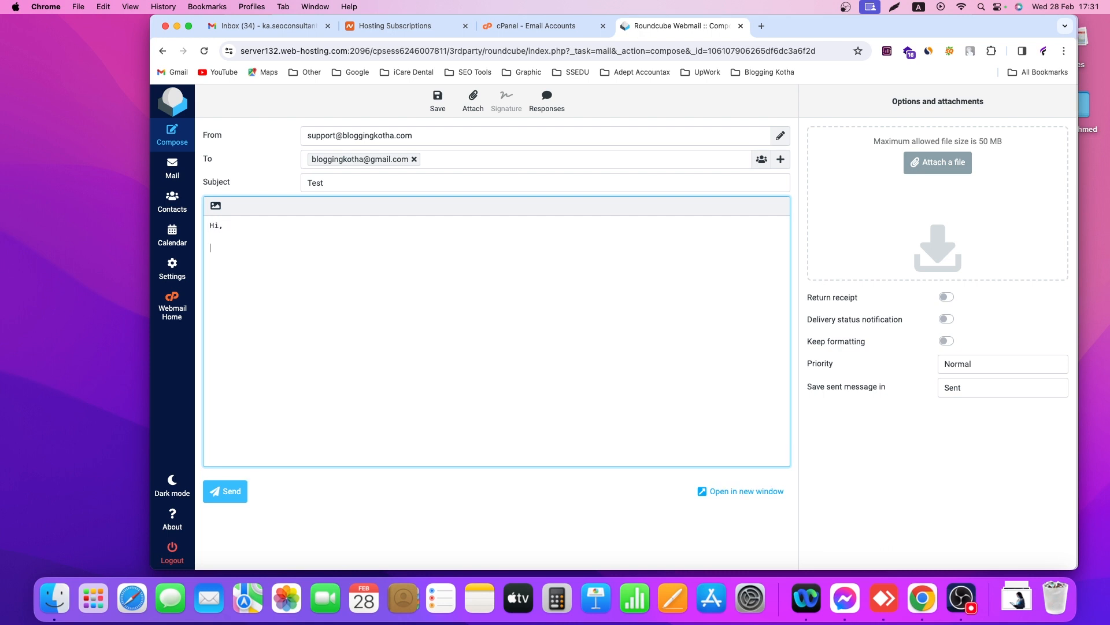
pyautogui.write('i,')
pyautogui.press('Return')
pyautogui.press('Return')
pyautogui.write('hhhhhh')
pyautogui.press('Return')
pyautogui.click(228, 496)
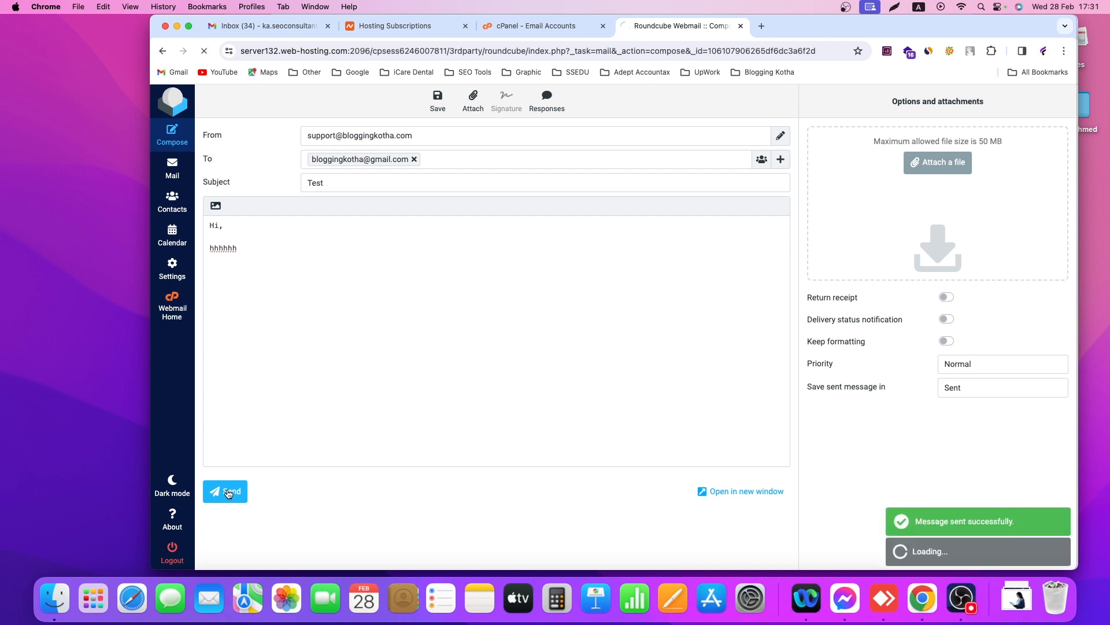
pyautogui.click(235, 173)
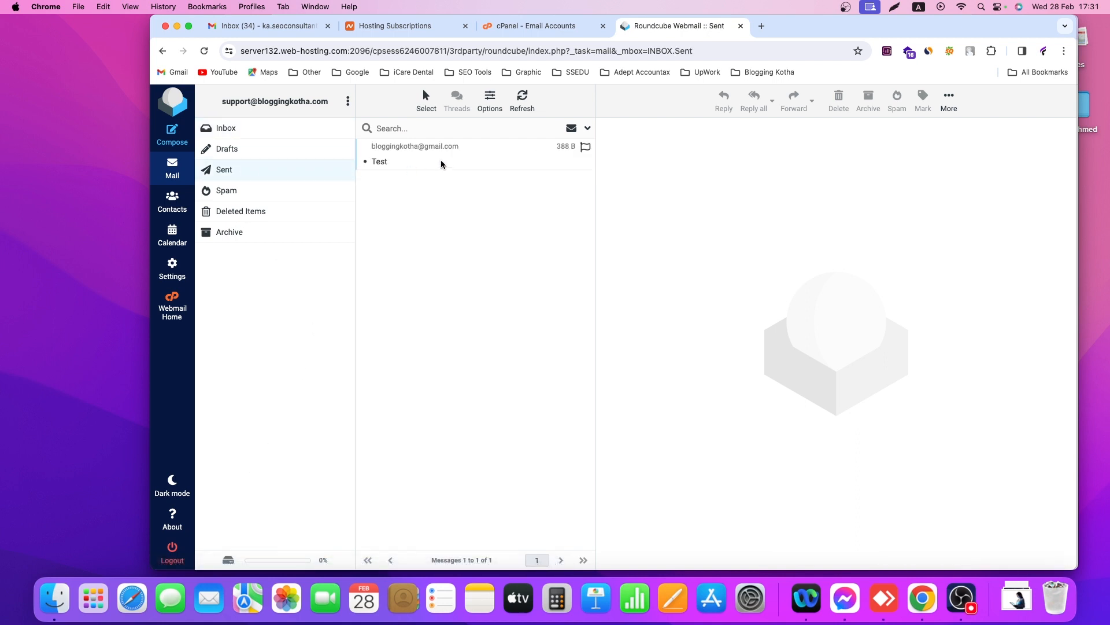
# Preview the sent Test message, return to the inbox, then switch back to cPanel
pyautogui.click(441, 164)
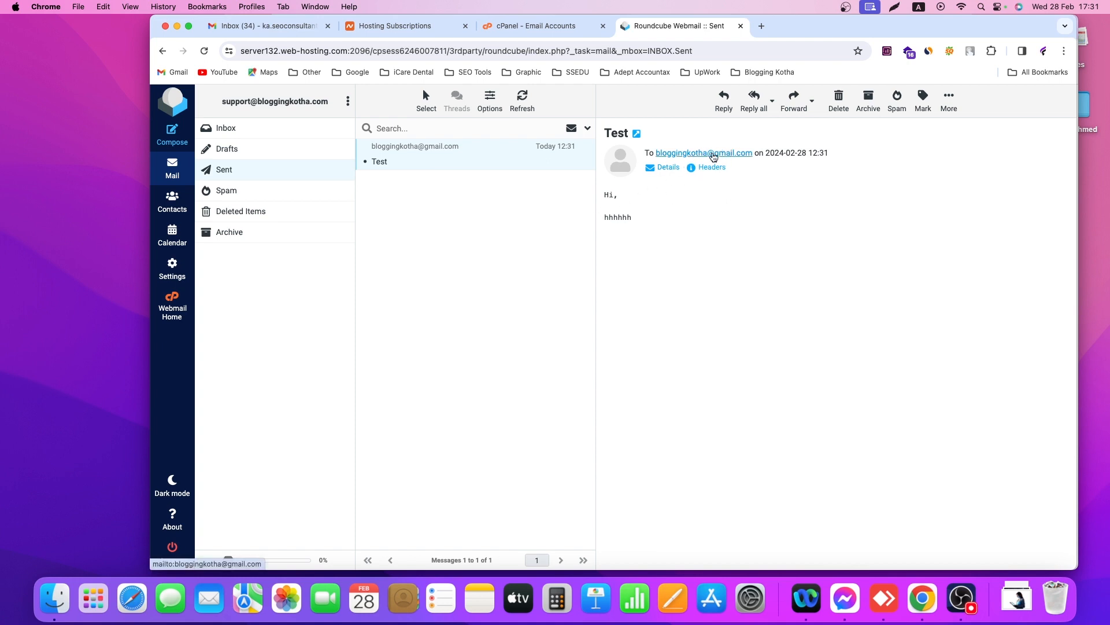
pyautogui.click(232, 133)
pyautogui.click(543, 26)
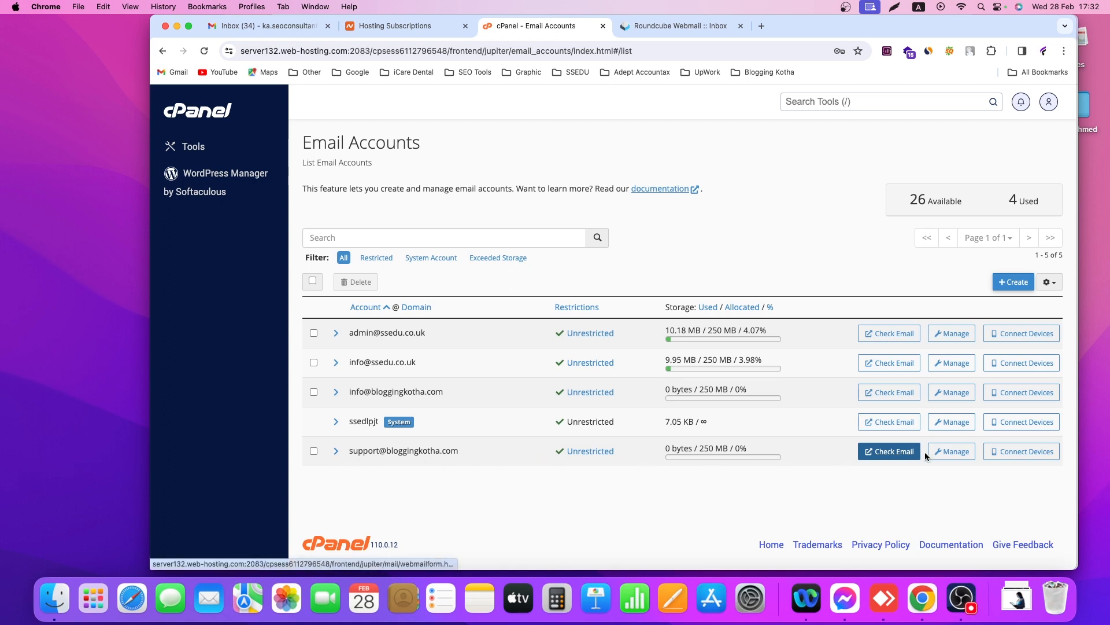
pyautogui.click(954, 452)
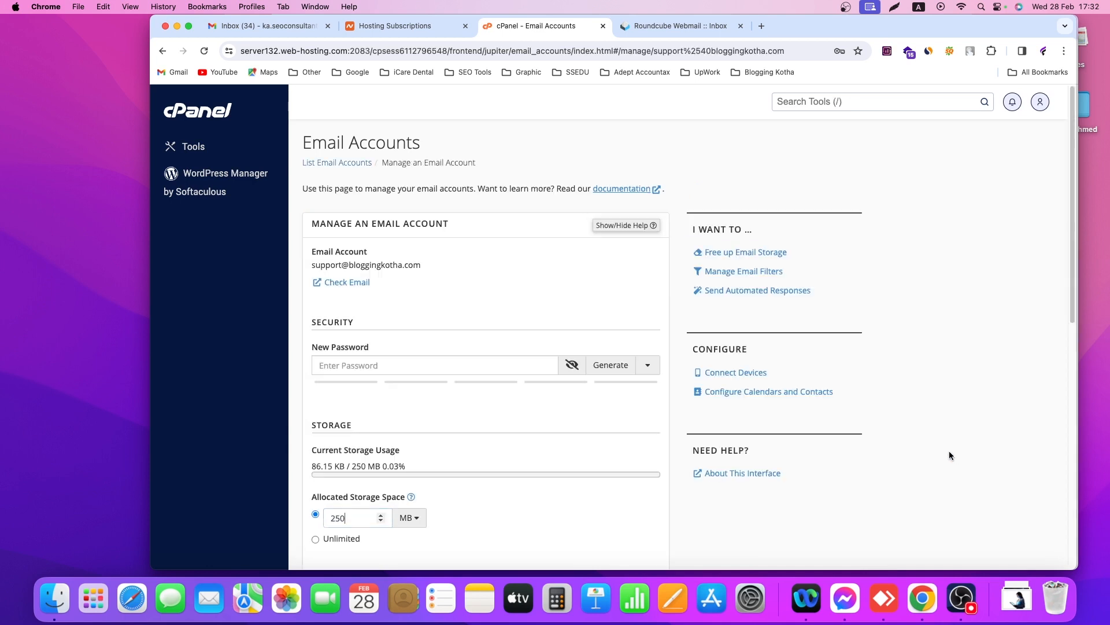
pyautogui.scroll(-1, 394, 305)
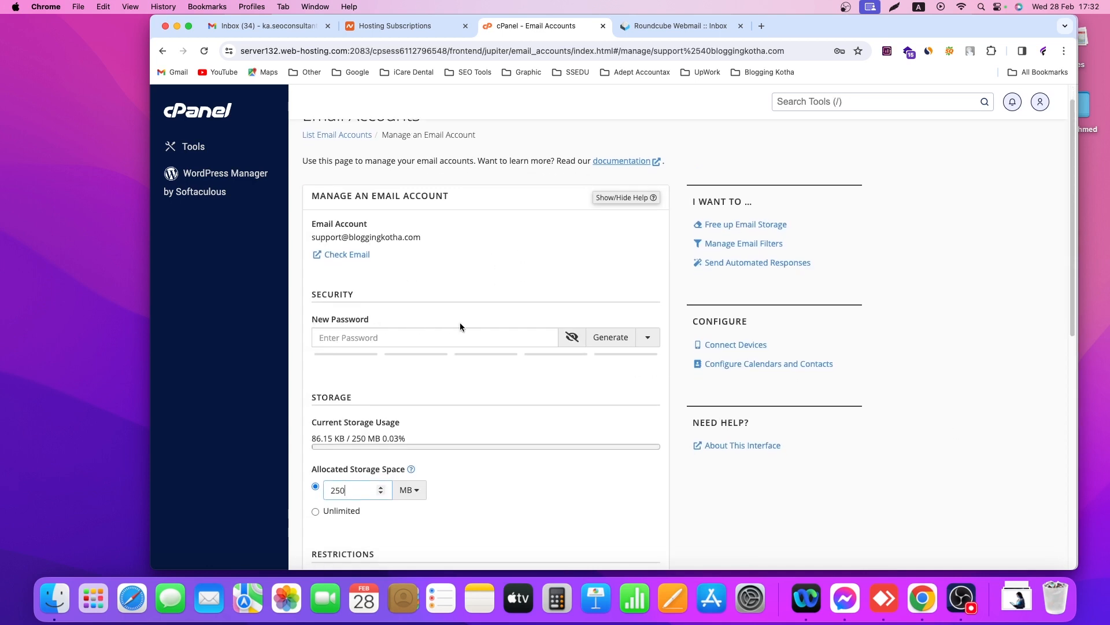
pyautogui.scroll(-3, 434, 353)
pyautogui.scroll(-5, 365, 415)
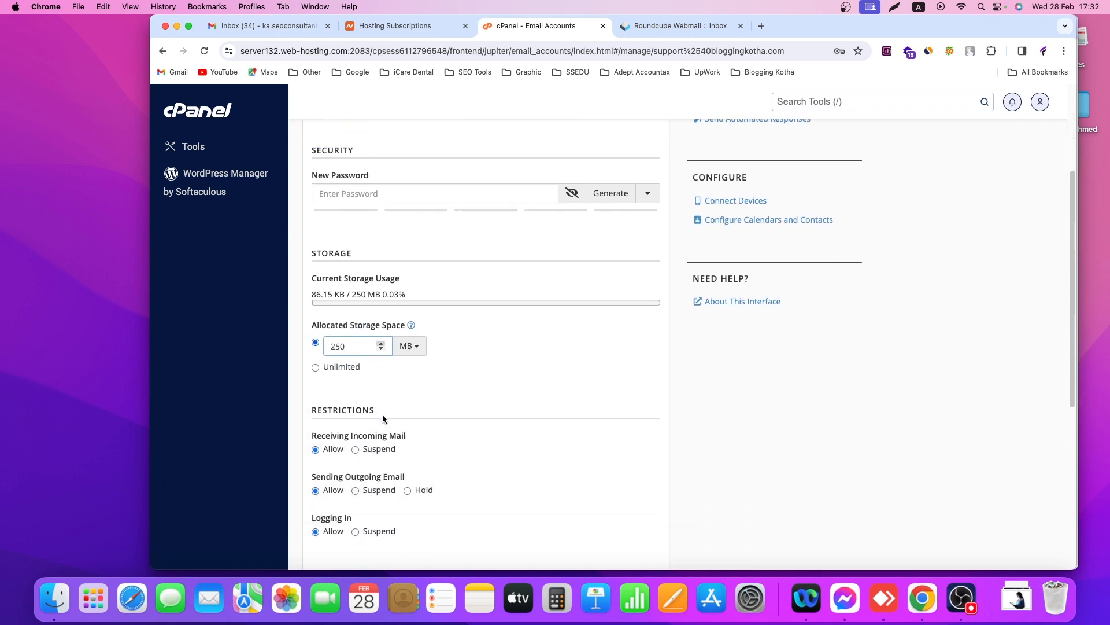
pyautogui.scroll(-8, 341, 434)
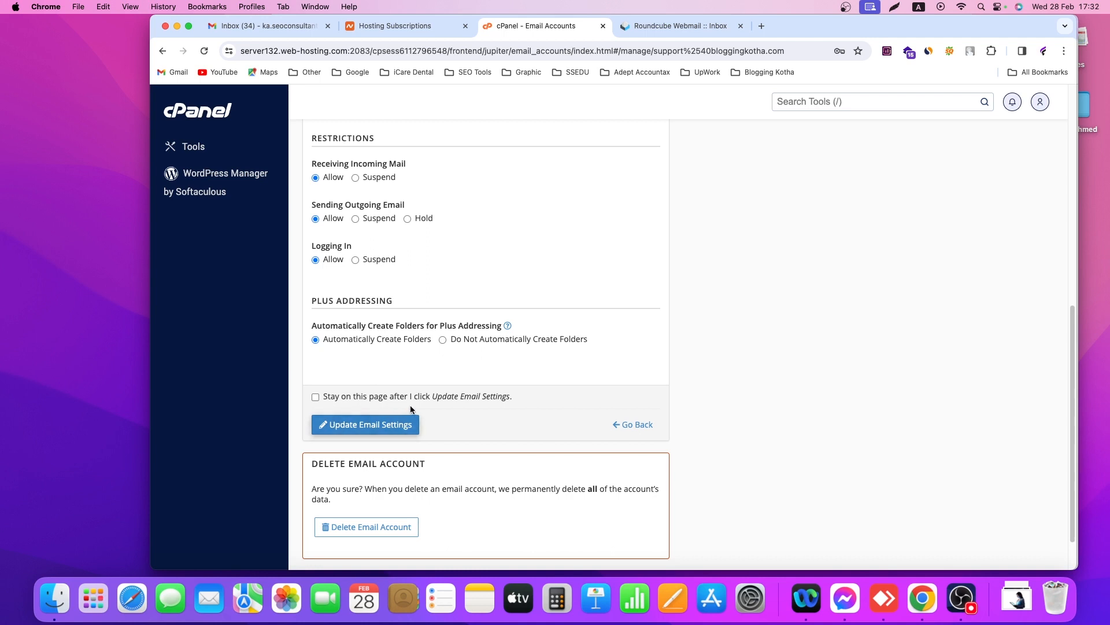
pyautogui.scroll(-1, 377, 396)
pyautogui.scroll(-2, 368, 373)
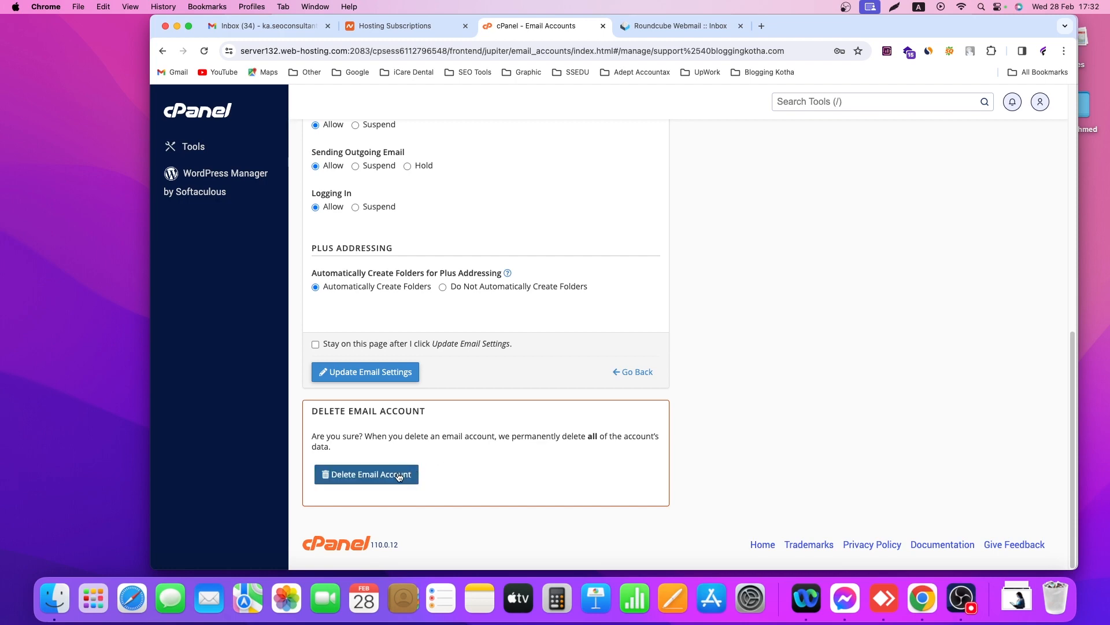
pyautogui.click(163, 51)
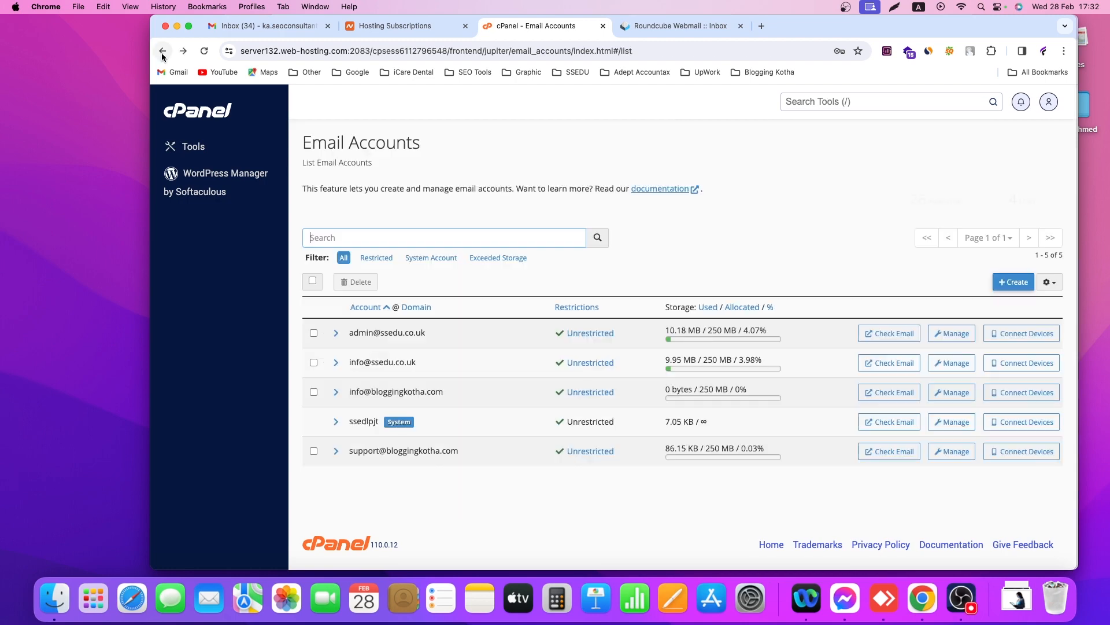
pyautogui.click(1022, 452)
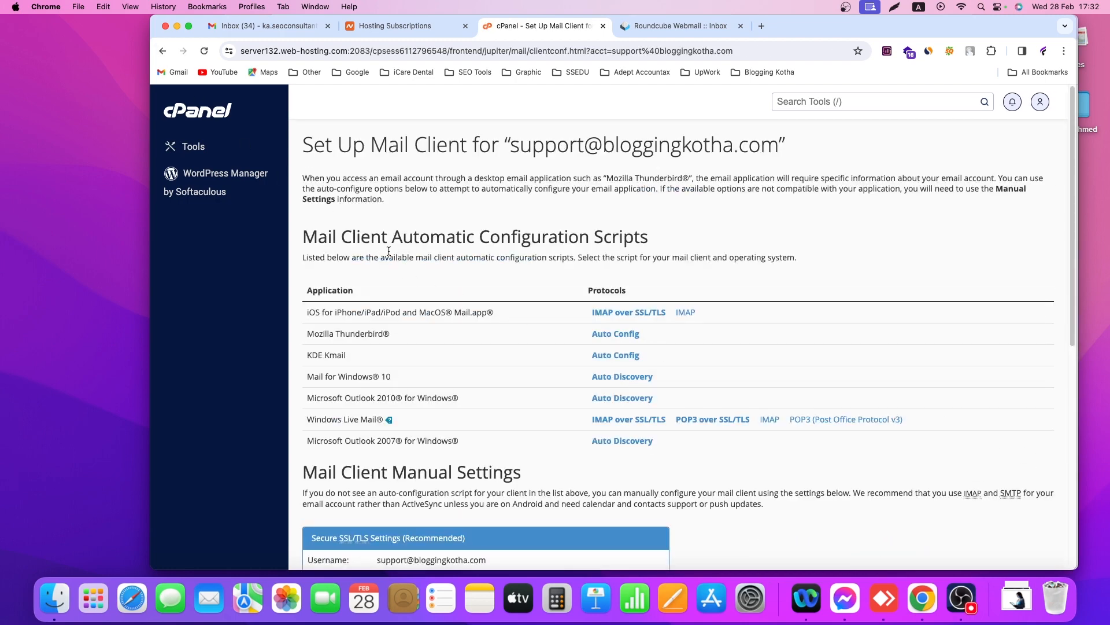
pyautogui.scroll(-3, 456, 262)
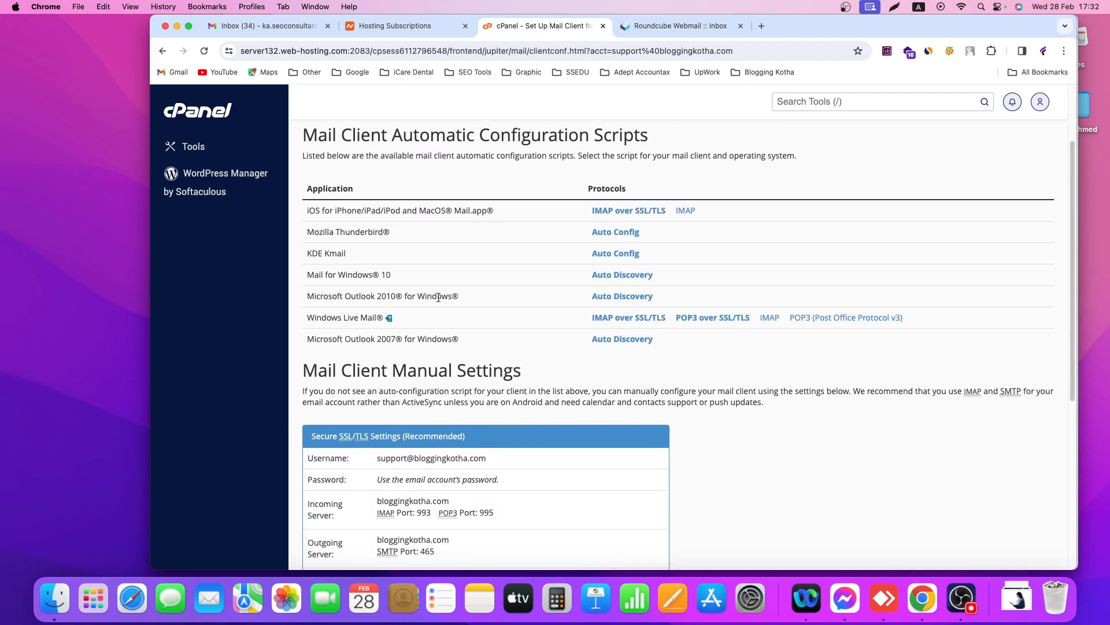
pyautogui.scroll(-1, 435, 309)
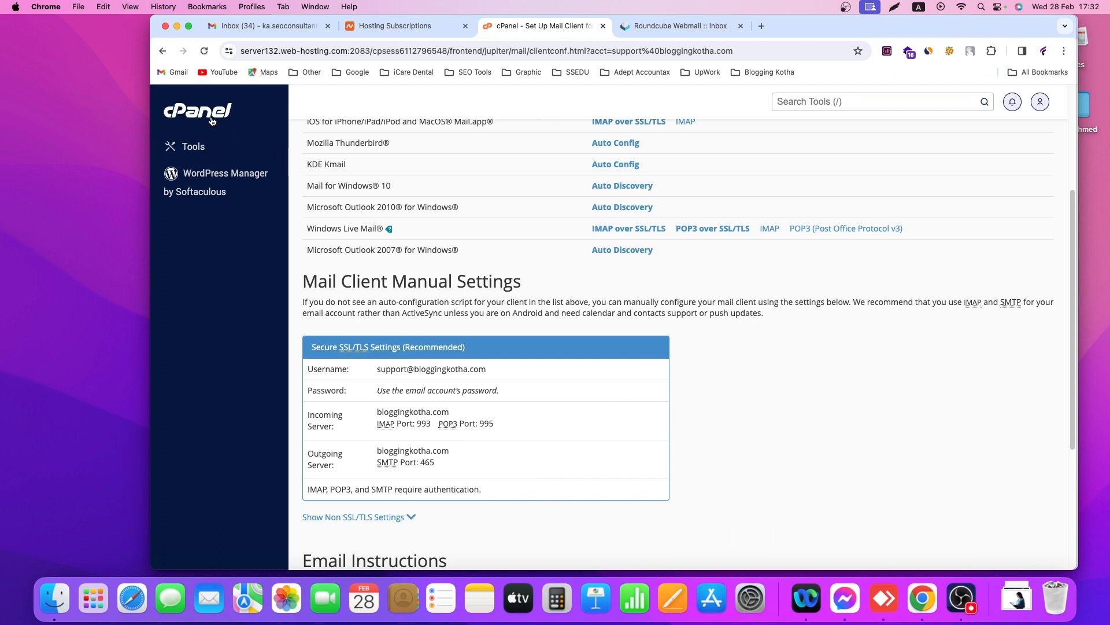
pyautogui.click(162, 55)
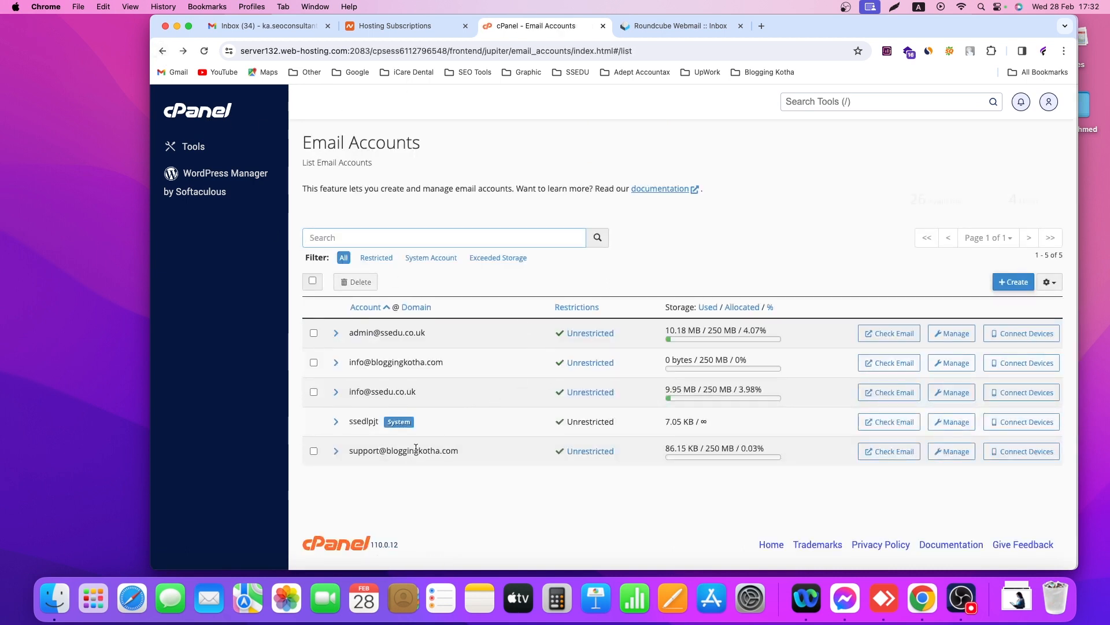
pyautogui.click(345, 453)
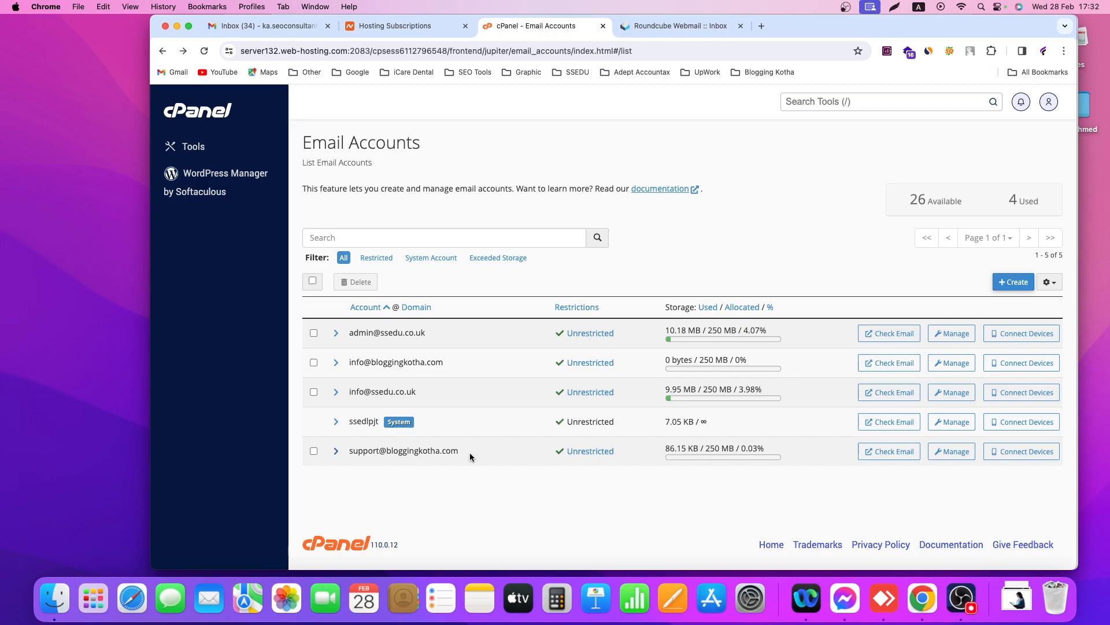